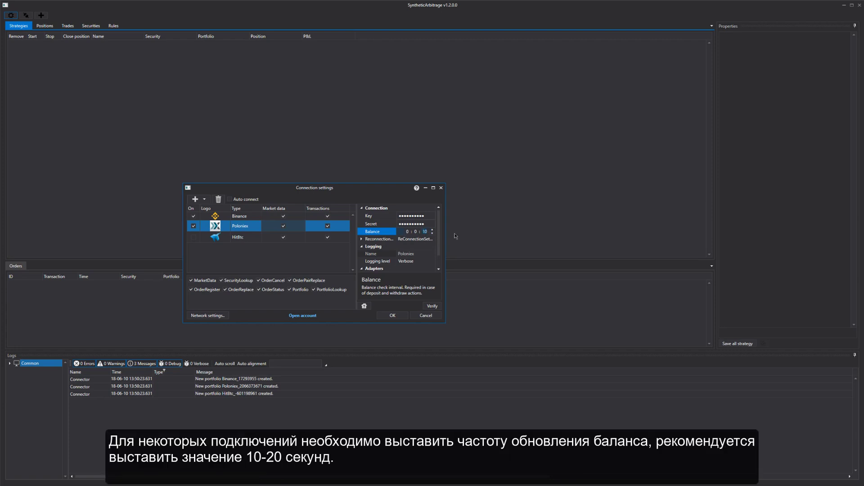
Confirm the connection settings, keeping the 10-second balance check interval
click(392, 316)
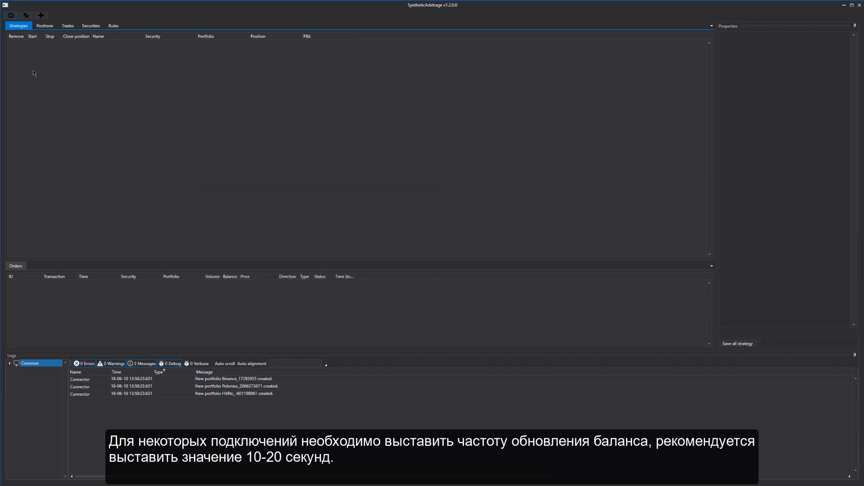
Connect to Binance and Poloniex, add the Edward carrier strategy and open its arbitrage settings
click(25, 15)
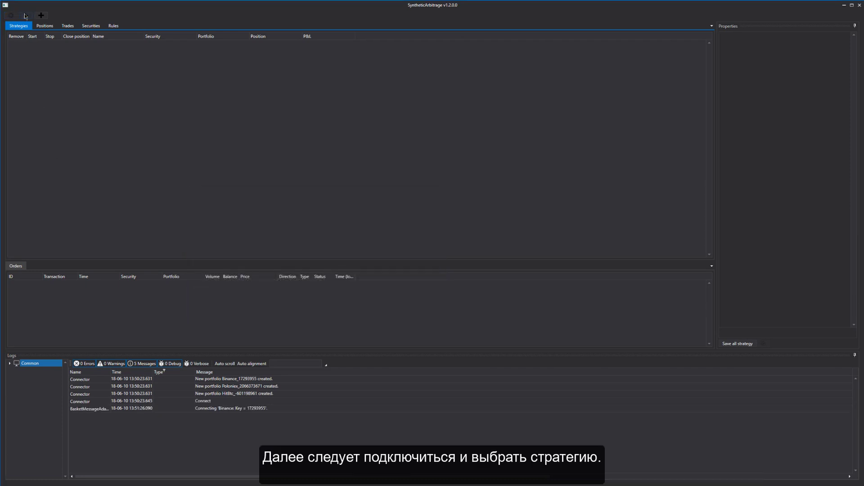
click(41, 16)
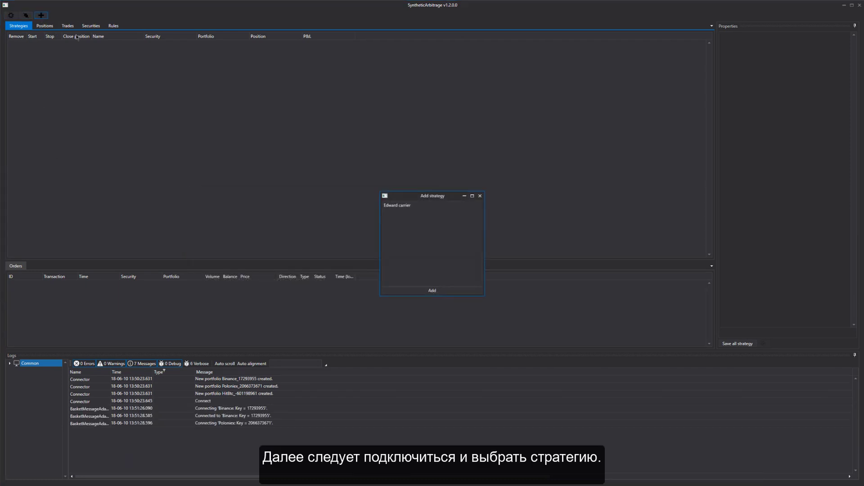
double_click(398, 205)
click(118, 44)
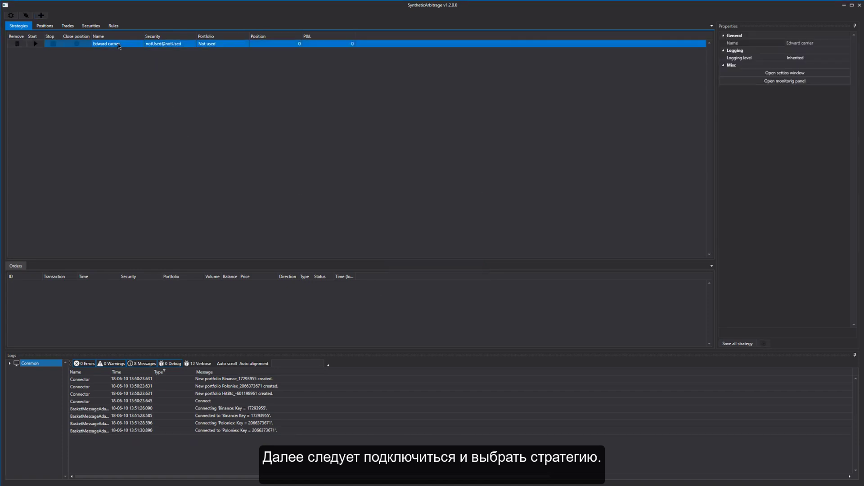
click(782, 74)
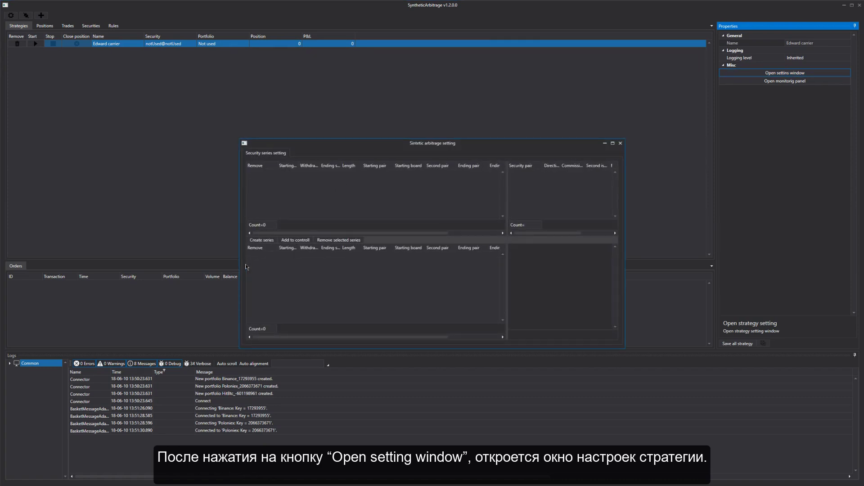
Create a series spending BTC@BNB with imbalance volume 0.01 and withdraw volume 0.005
click(270, 240)
click(421, 178)
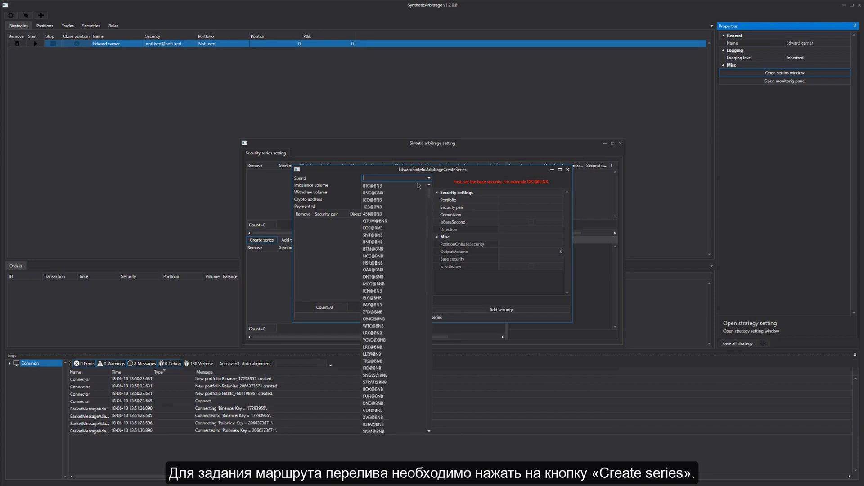
click(418, 185)
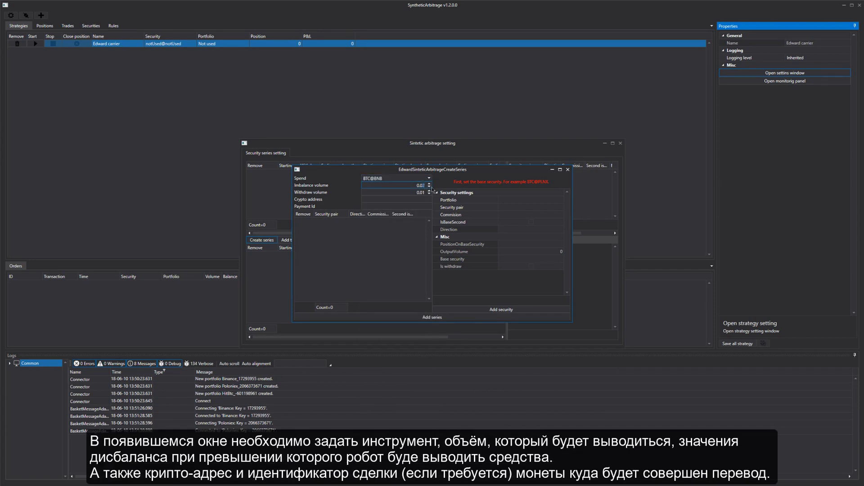
click(429, 186)
click(423, 192)
text(5)
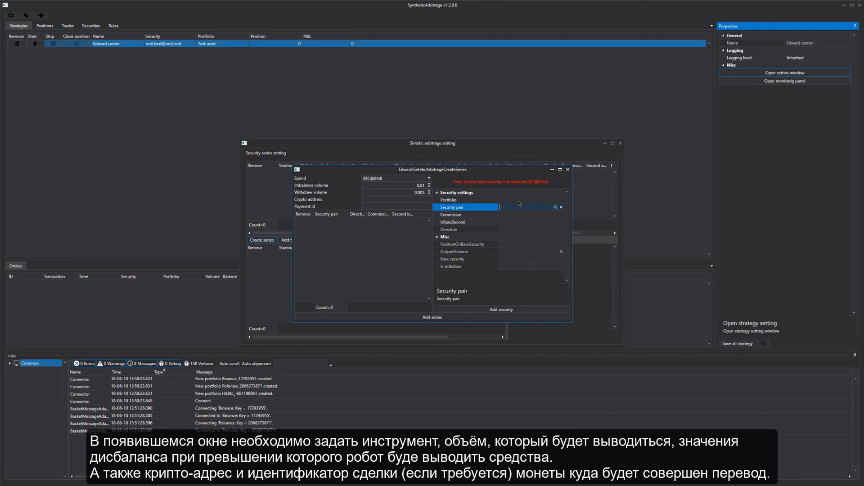
Set the first leg to the Binance portfolio with security pair XRP/BTC@BNB
click(520, 199)
click(556, 200)
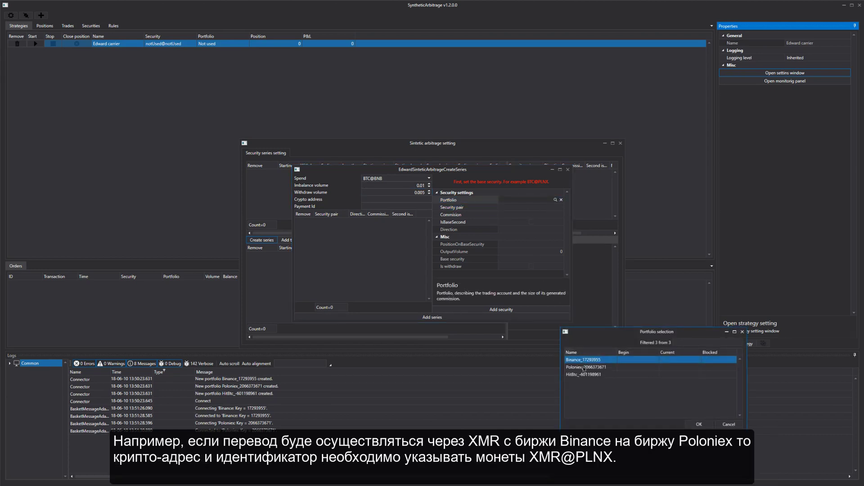
double_click(587, 360)
click(549, 207)
click(555, 207)
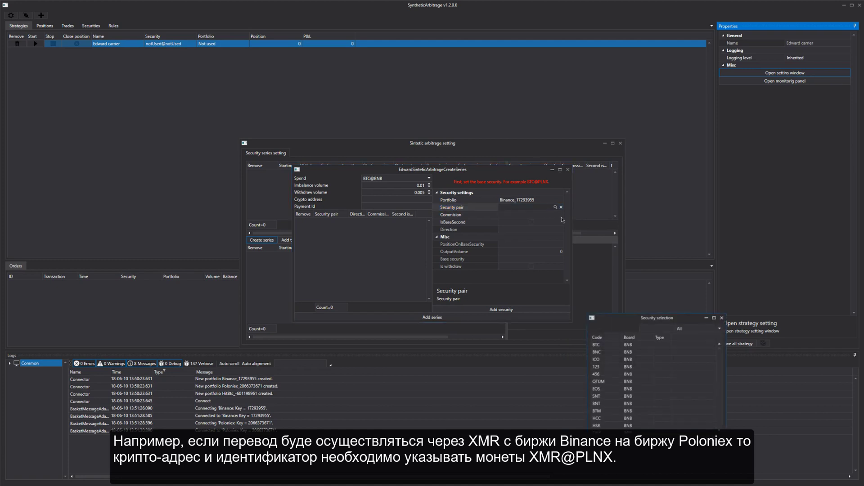
text(xrp)
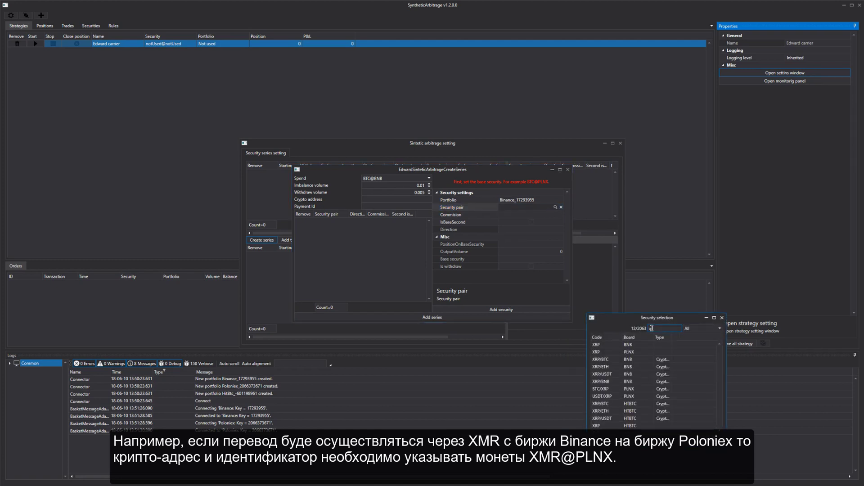
click(629, 360)
double_click(629, 360)
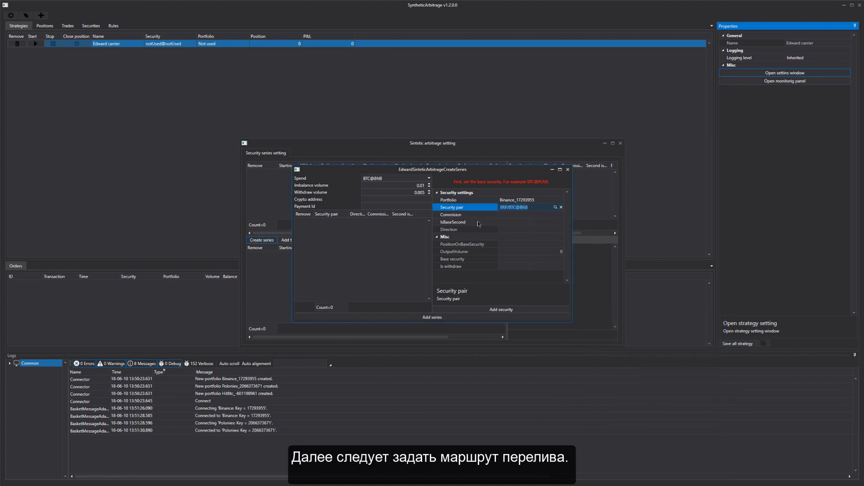
Add the XRP/BTC@BNB buy leg with 0.11% commission and IsBaseSecond enabled
click(520, 213)
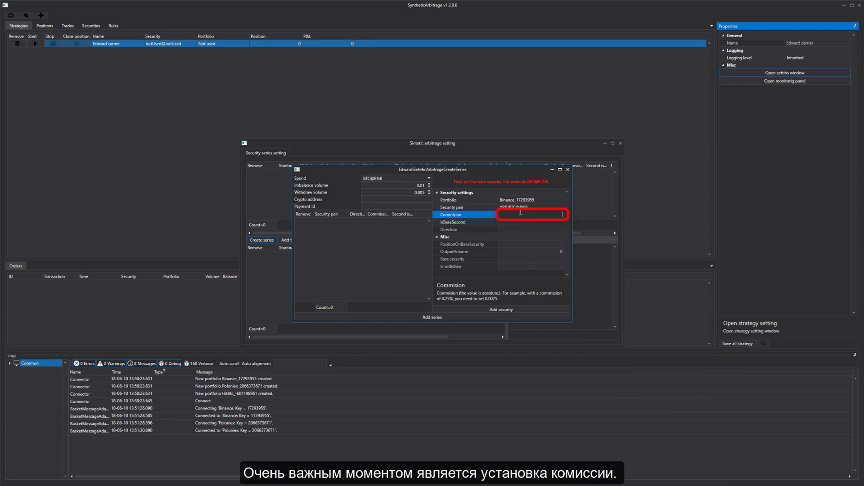
text(.11)
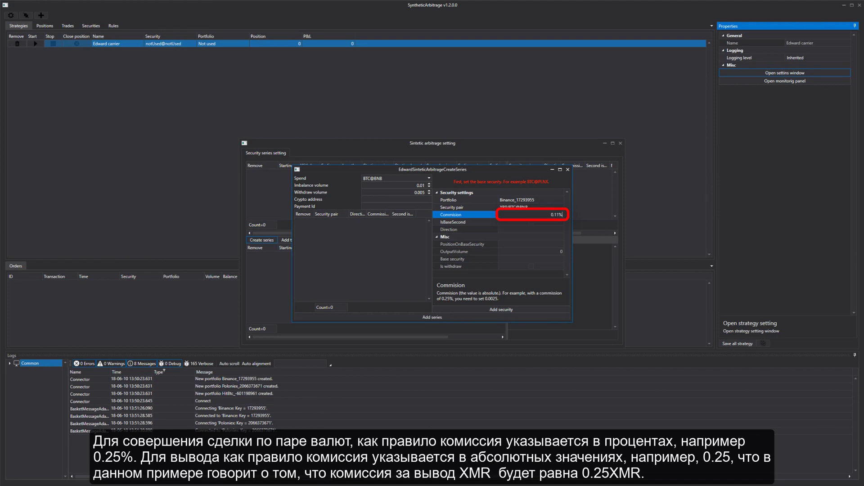
click(531, 222)
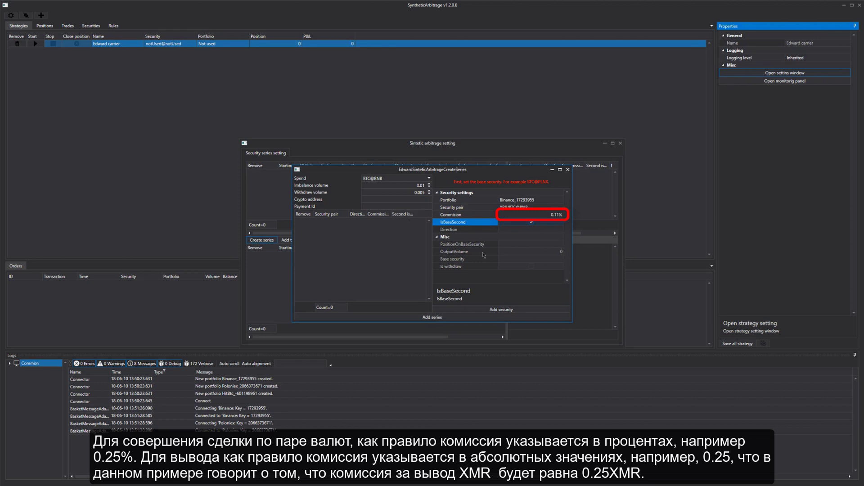
click(487, 312)
click(546, 214)
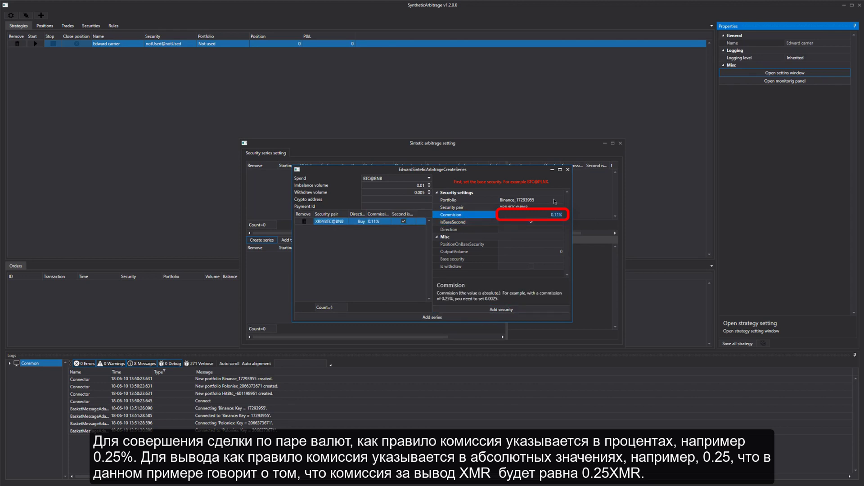
click(531, 207)
Add the XRP@BNB withdrawal leg with a commission of 0.25
click(555, 208)
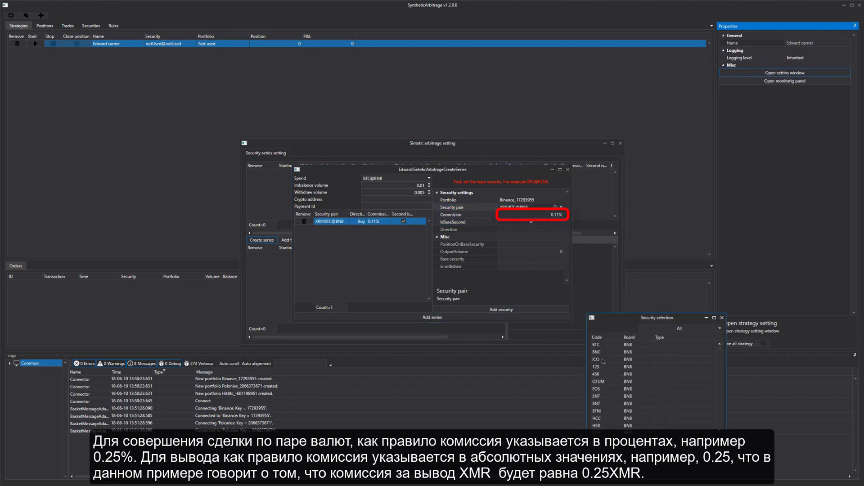
text(xrp)
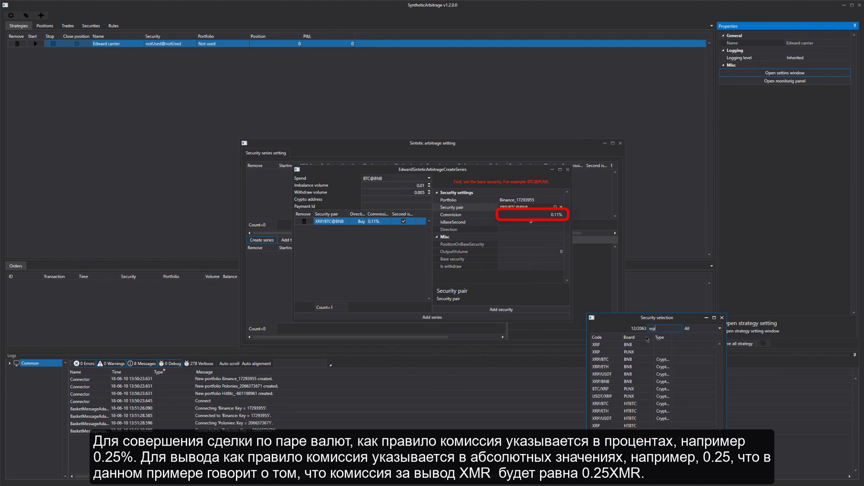
click(616, 346)
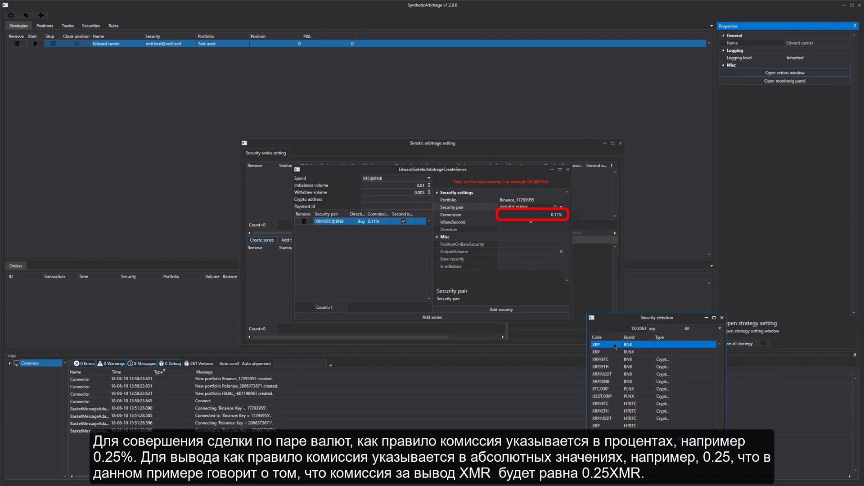
double_click(616, 347)
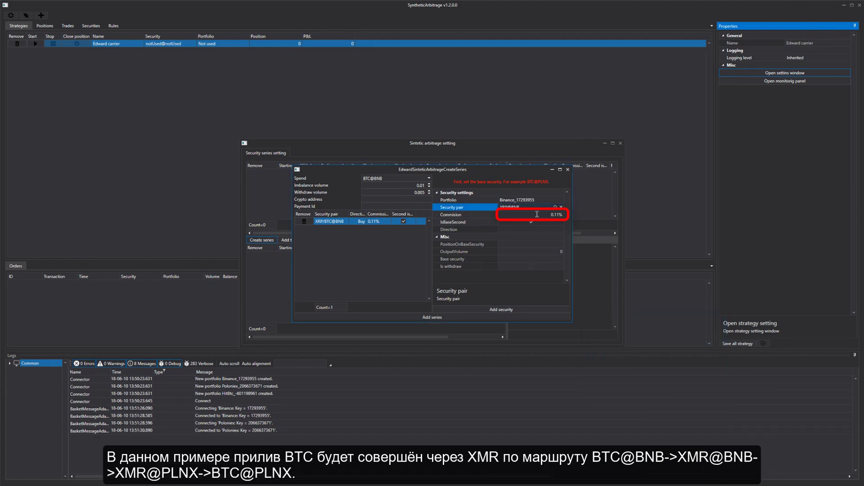
click(464, 215)
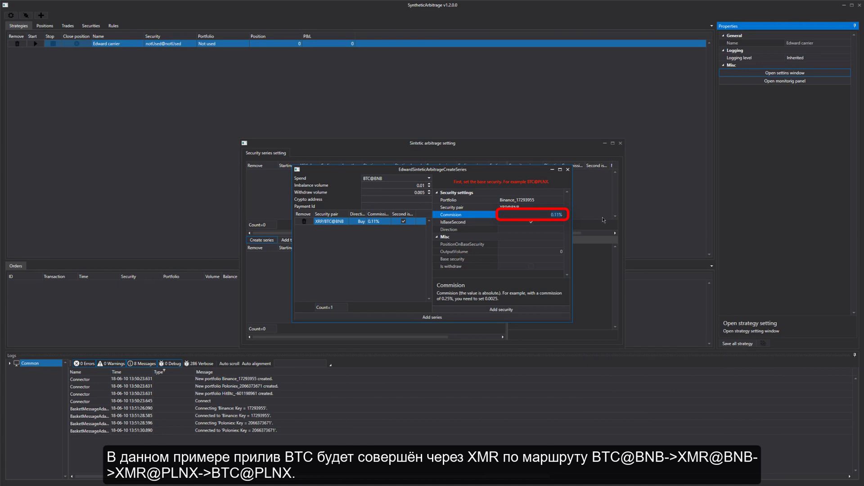
text(0.25)
click(498, 310)
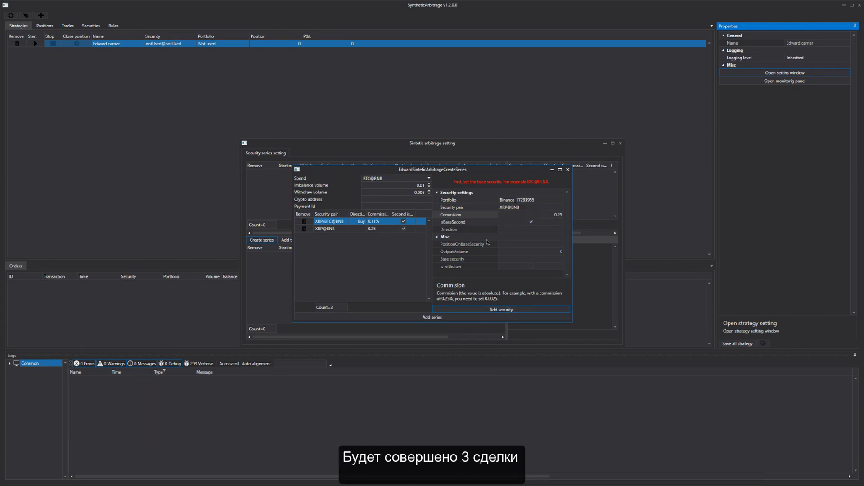
click(550, 199)
Set the third leg to the Poloniex portfolio with security pair BTC/XRP@PLNX
click(555, 199)
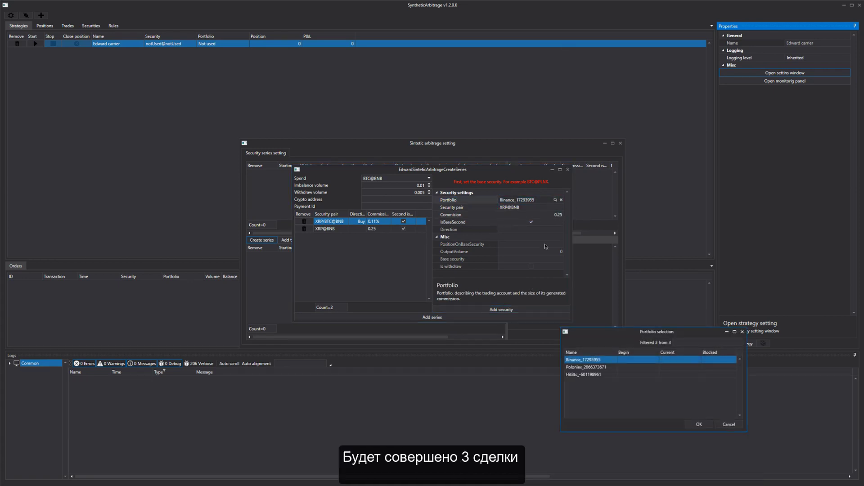
double_click(577, 368)
click(536, 207)
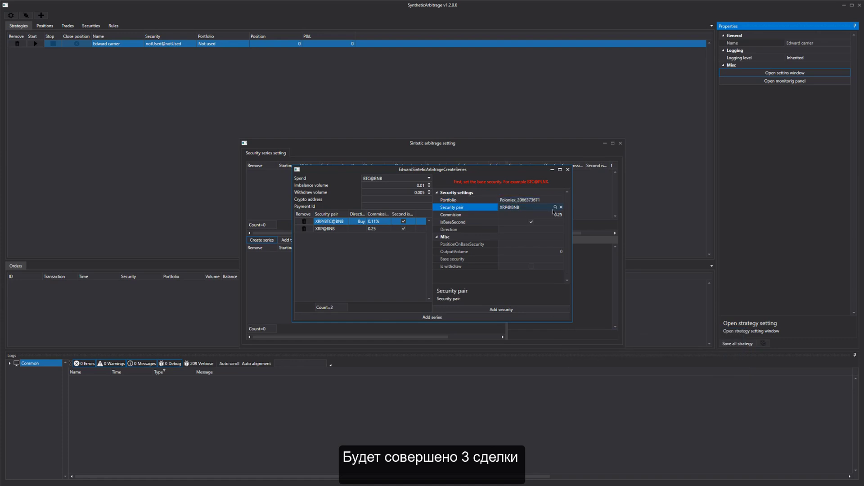
click(555, 207)
click(658, 328)
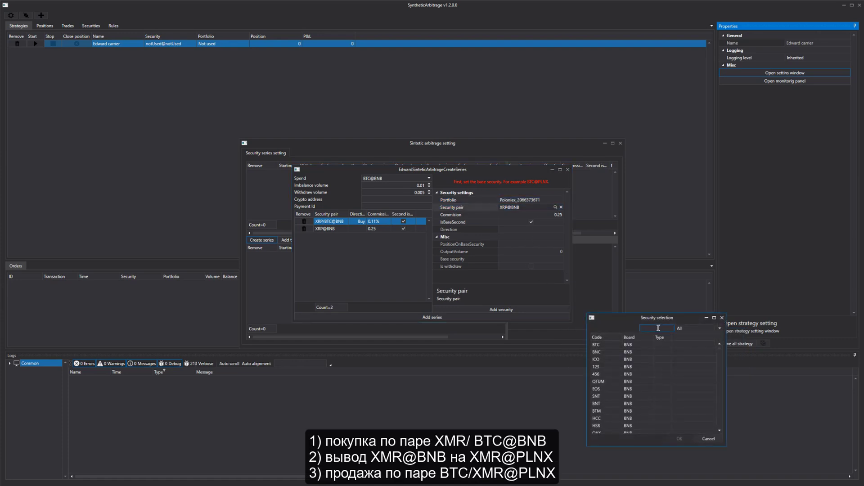
text(btc/x)
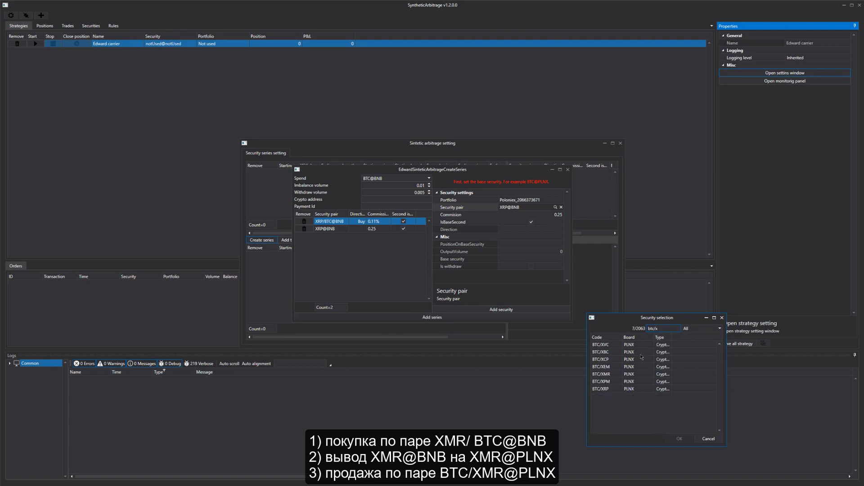
double_click(611, 390)
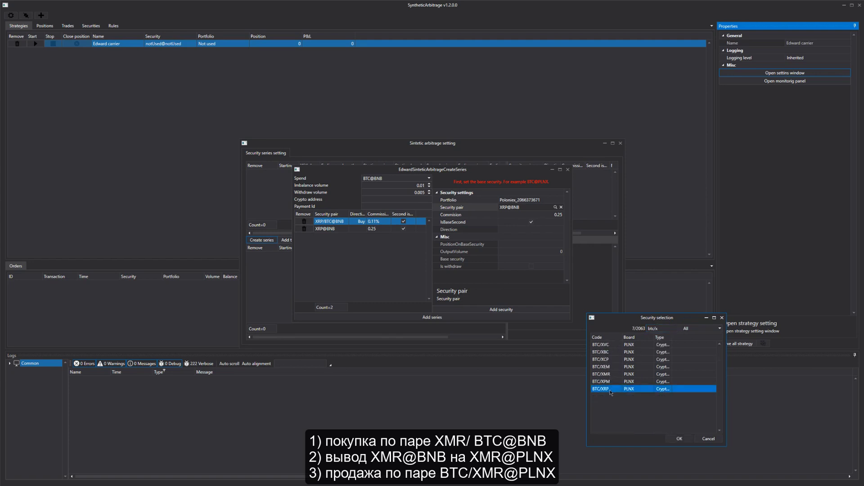
Add the BTC/XRP@PLNX sell leg at 0.26% commission and paste the crypto address
click(542, 215)
double_click(561, 215)
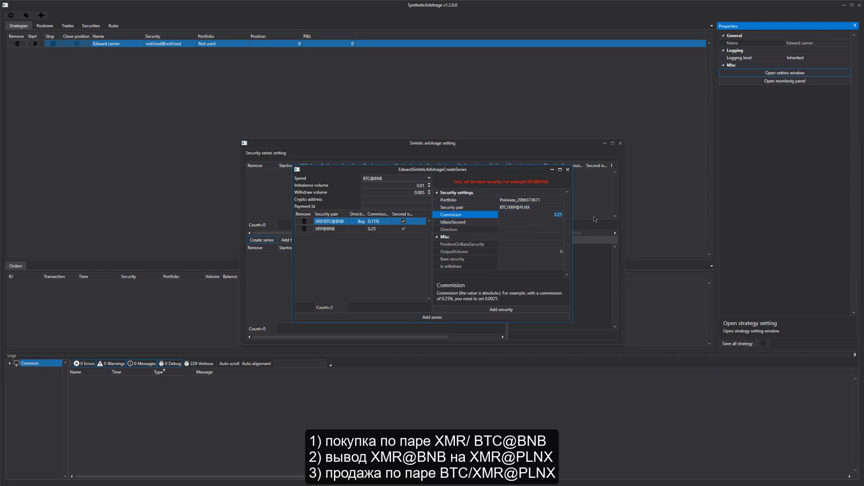
text(0.26%)
click(488, 310)
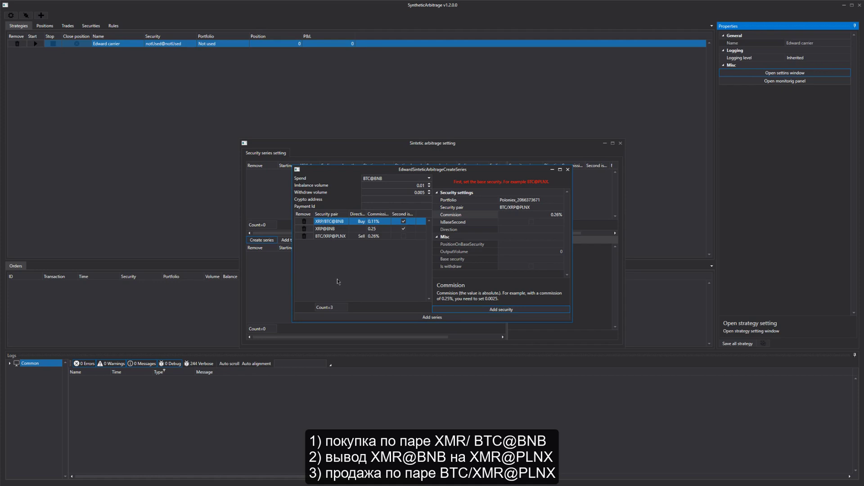
click(400, 200)
key(ctrl+v)
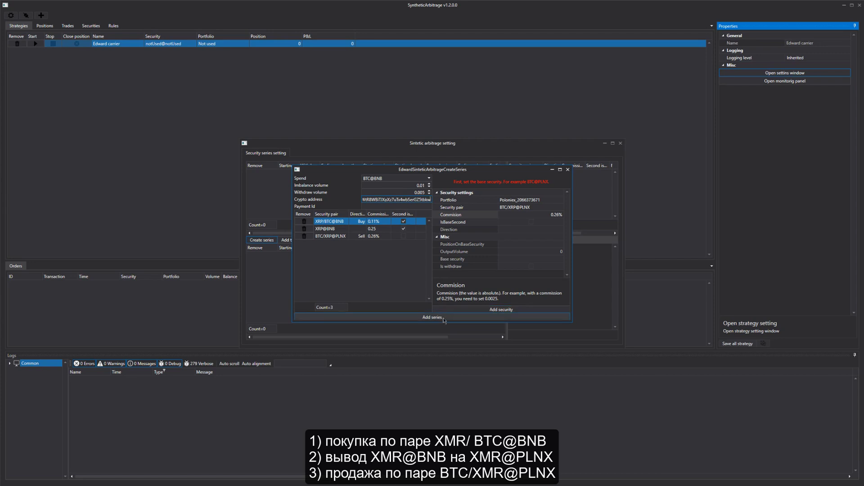
Save the three-leg series and begin a new reverse series
click(444, 319)
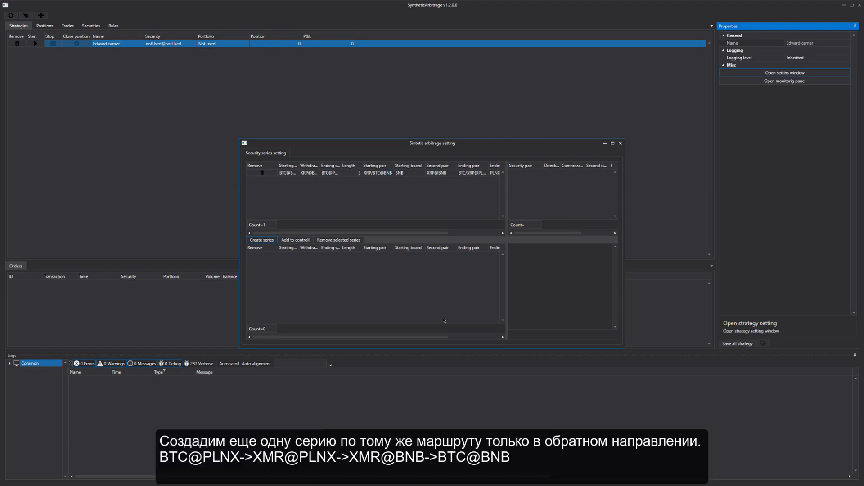
click(266, 241)
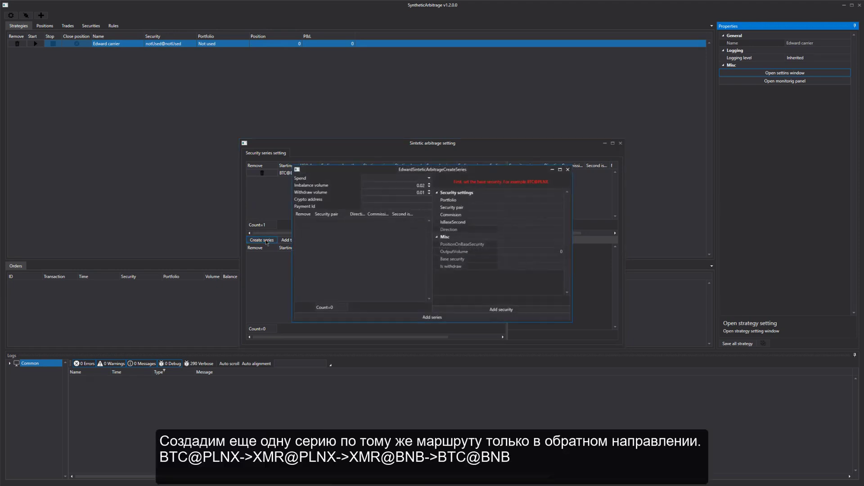
Set the reverse series to spend BTC@PLNX with withdraw volume 0.005
click(429, 180)
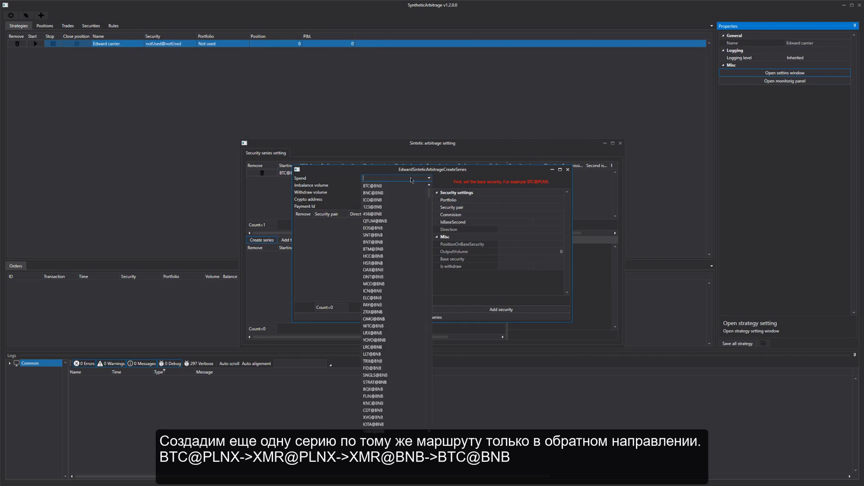
text(BTC)
text(@P)
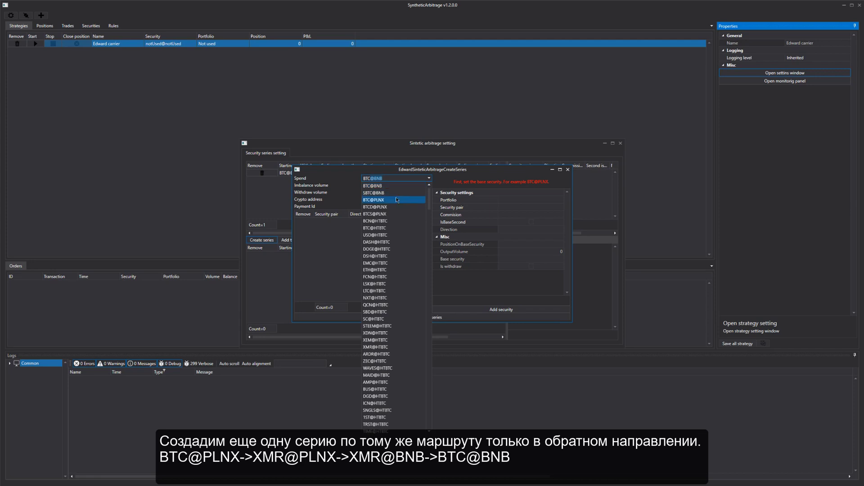
key(Return)
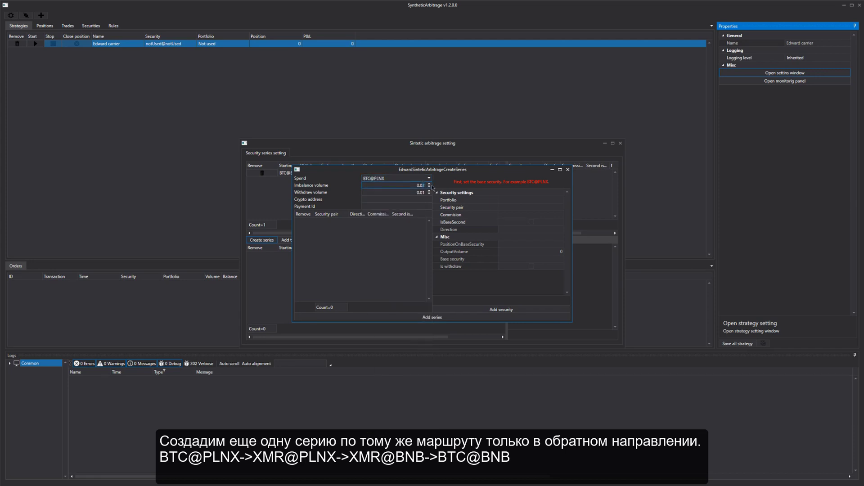
click(422, 193)
text(5)
Paste the crypto wallet address and payment ID, then bring up the portfolio list
key(ctrl+v)
click(415, 207)
text(106609156)
click(544, 199)
click(555, 200)
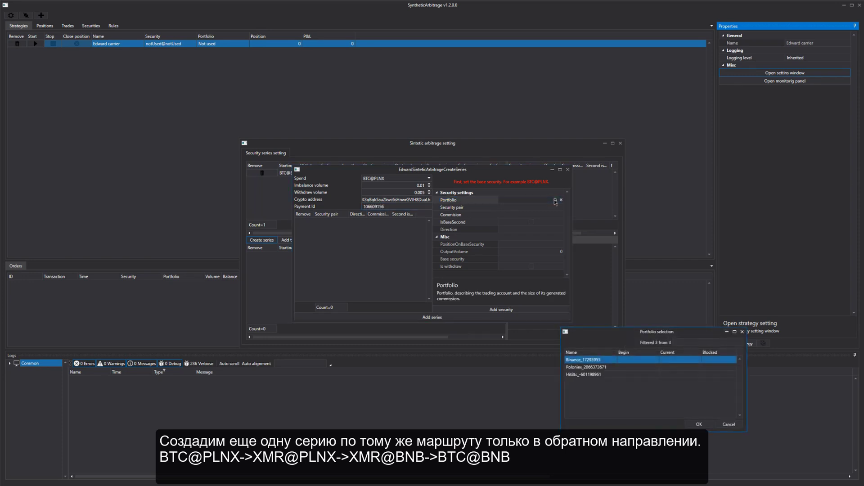
Add a BTC/XRP@PLNX leg on the Poloniex portfolio with 0.26% commission
double_click(601, 367)
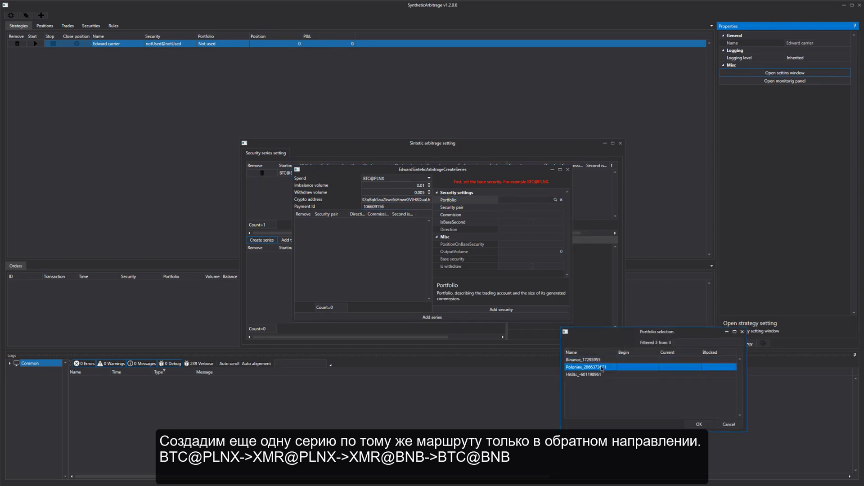
click(532, 208)
click(556, 208)
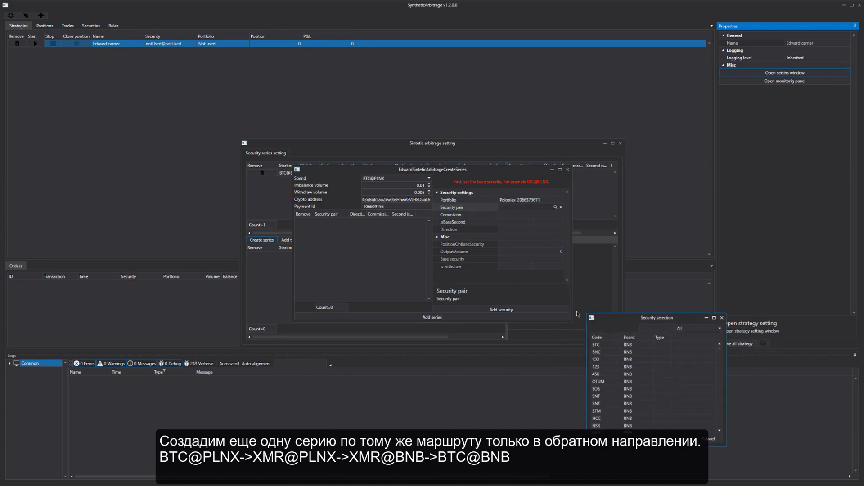
text(btc/x)
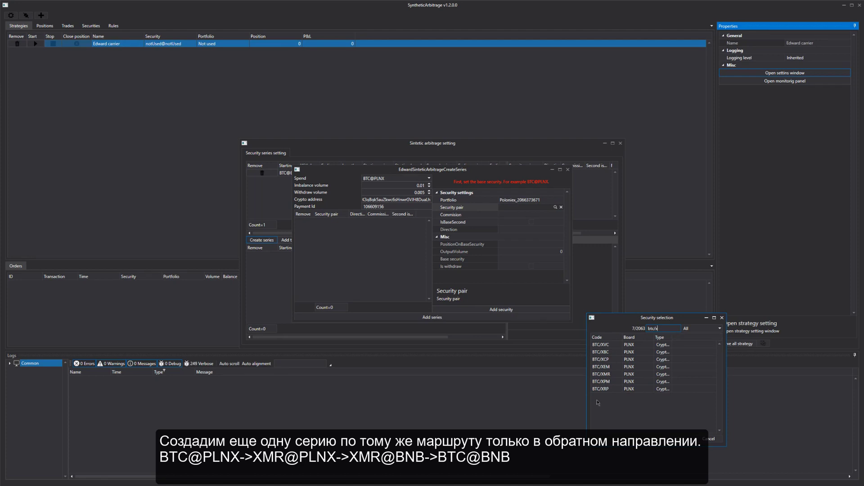
double_click(600, 389)
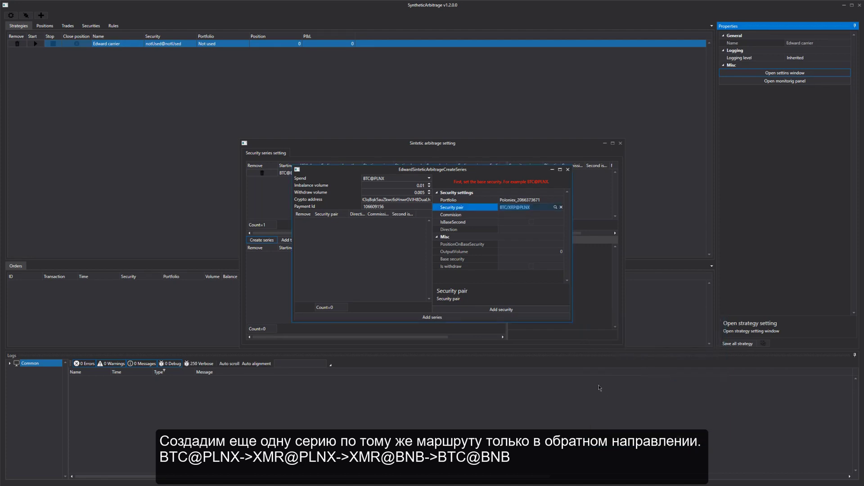
click(532, 216)
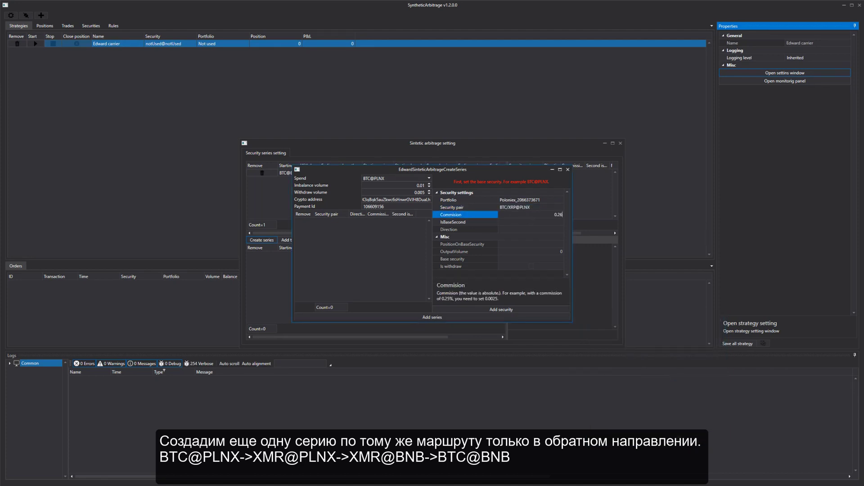
text(0.26%)
click(485, 310)
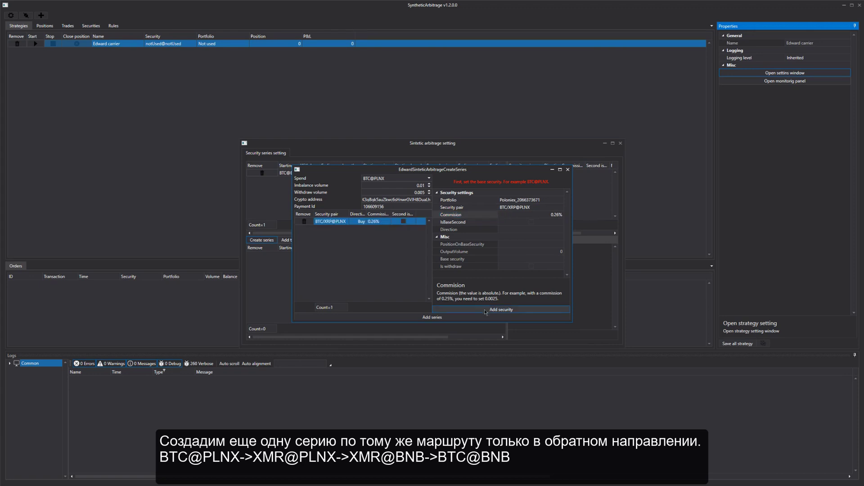
click(548, 210)
Add the XRP@PLNX leg with a commission of 0.15
click(556, 207)
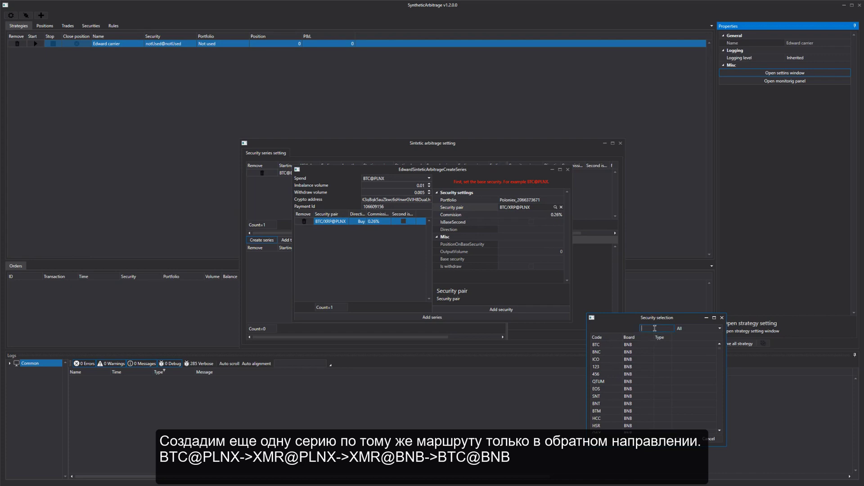
text(xrp)
double_click(640, 352)
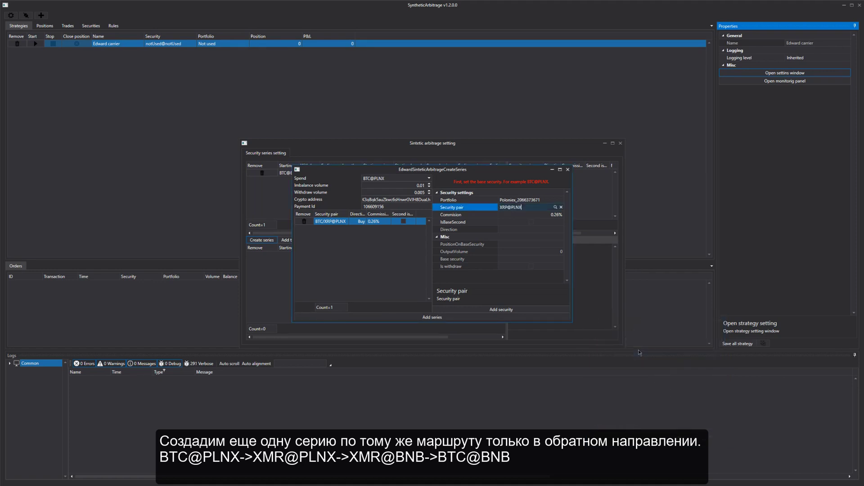
click(547, 215)
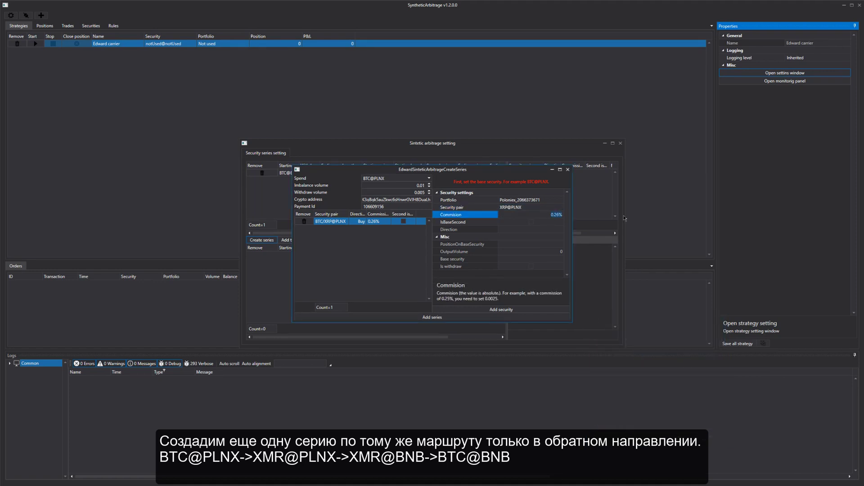
text(0.15)
click(482, 310)
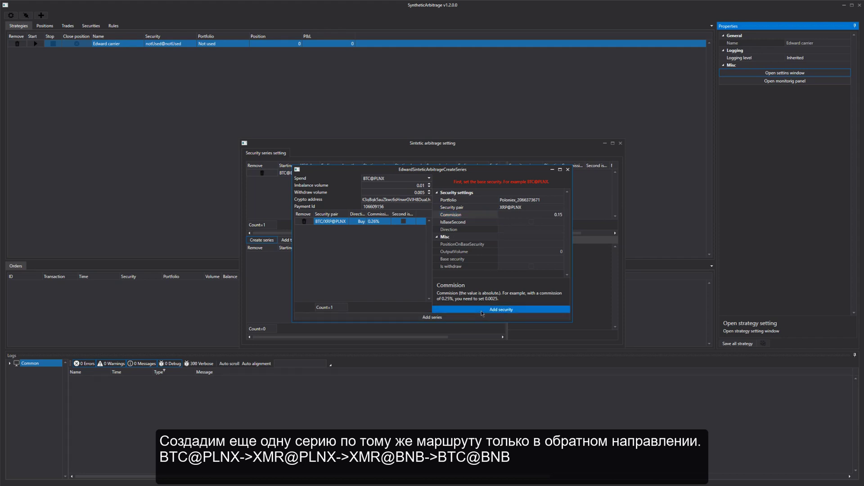
For the third leg, choose the Binance portfolio and the XRP/BTC@BNB security found by searching 'xrp'
click(555, 200)
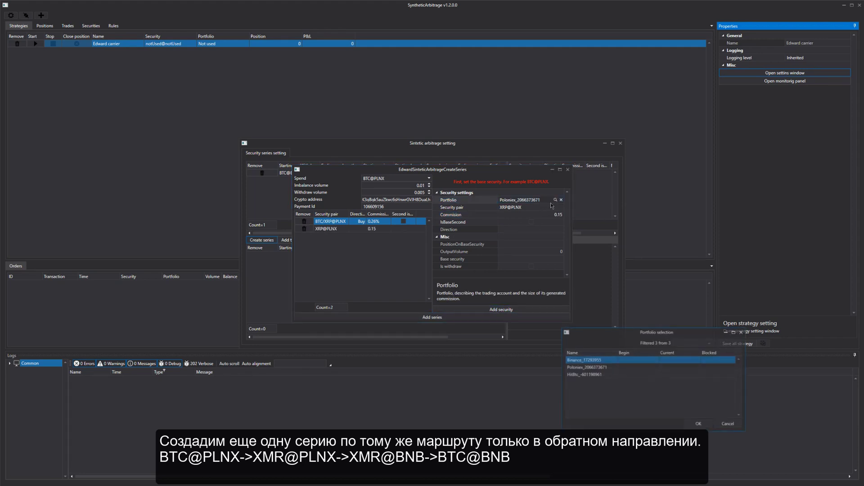
double_click(583, 360)
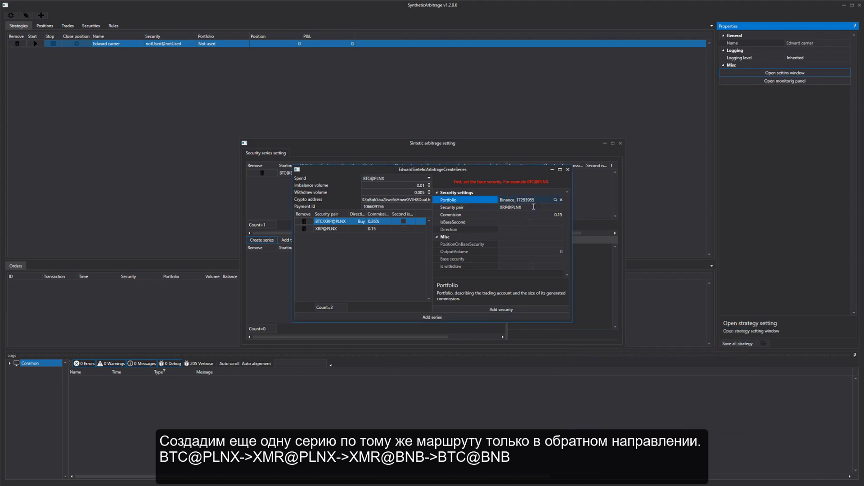
click(555, 207)
click(653, 329)
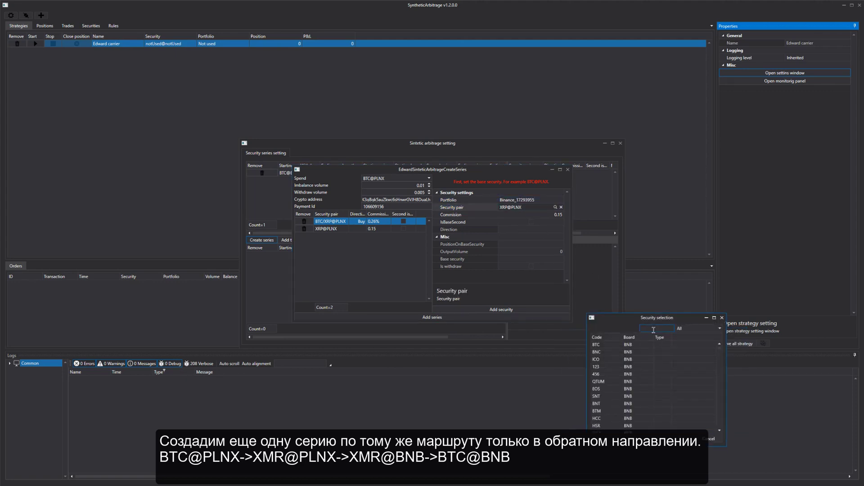
text(x)
text(r)
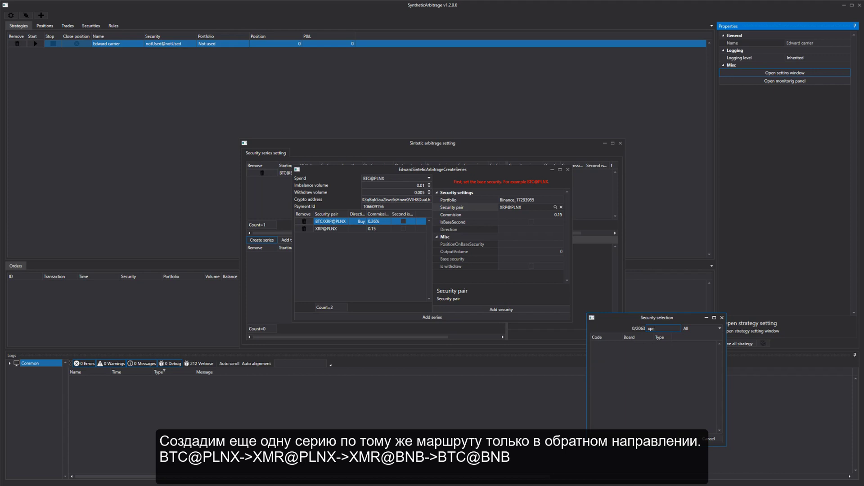
text(p)
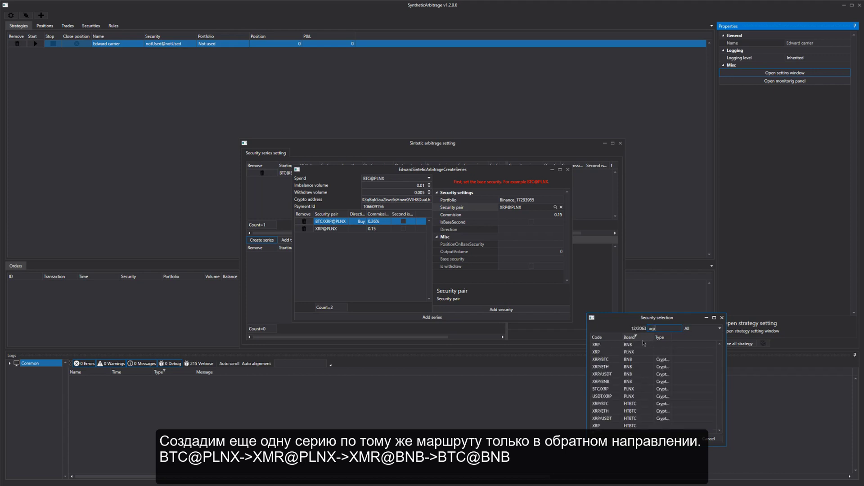
click(632, 360)
double_click(631, 361)
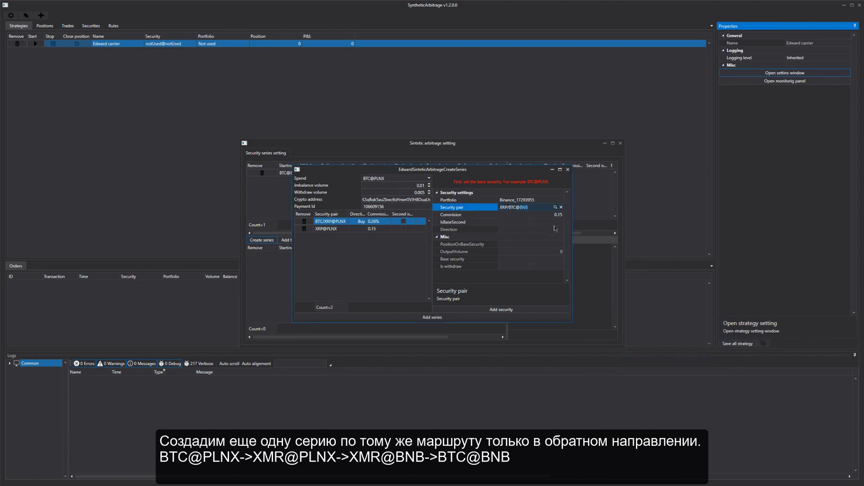
Give the leg 0.11% commission with IsBaseSecond ticked, add it, and save the reverse series
click(549, 215)
text(0)
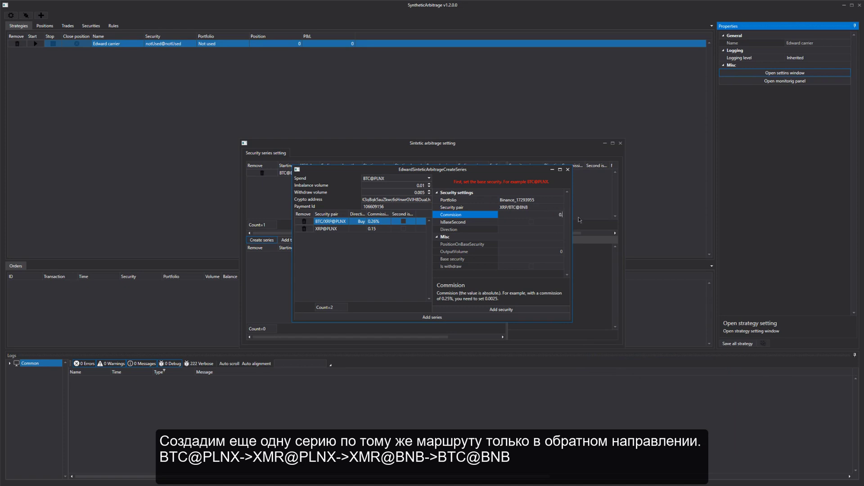
text(.11%)
click(532, 224)
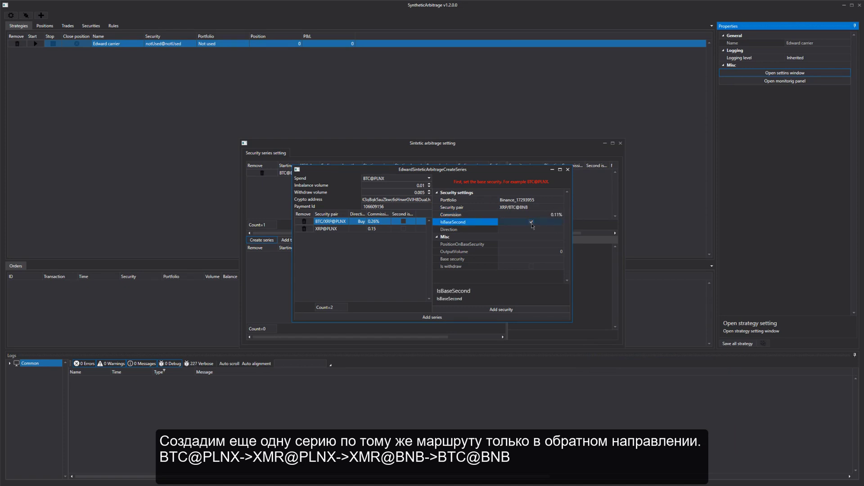
click(506, 311)
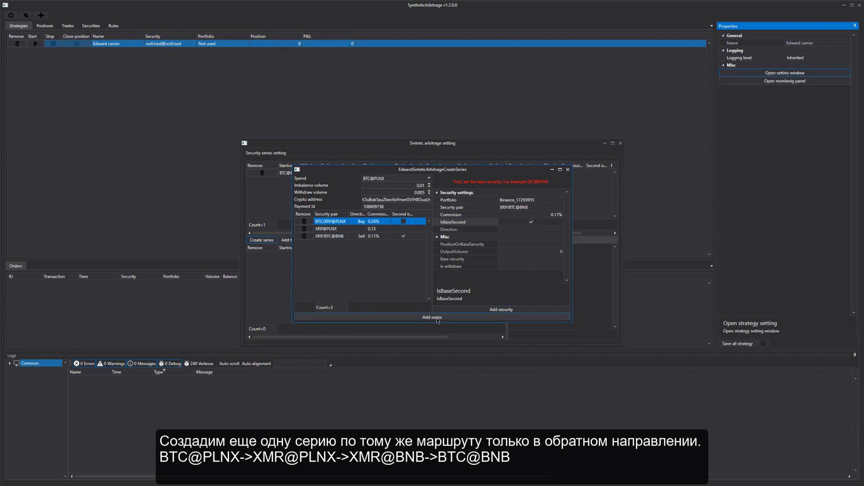
click(403, 317)
Move both series into the controlled list, then start Edward carrier and open its monitoring panel
drag(367, 175, 439, 266)
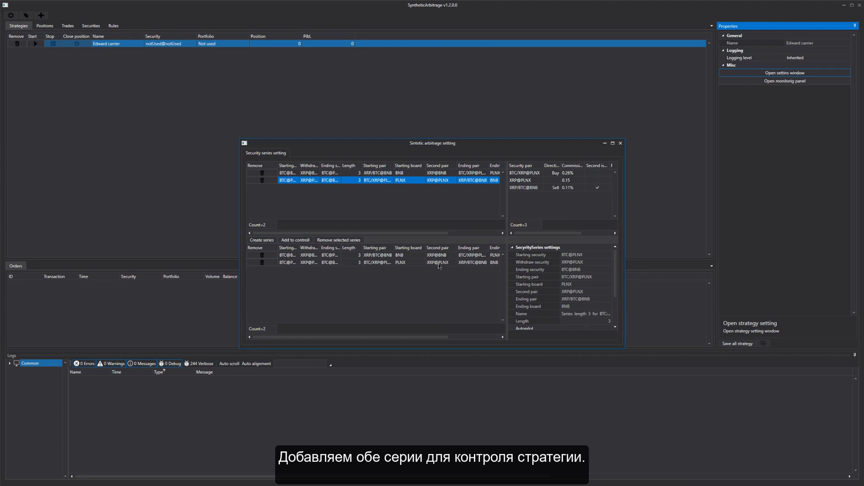
click(620, 144)
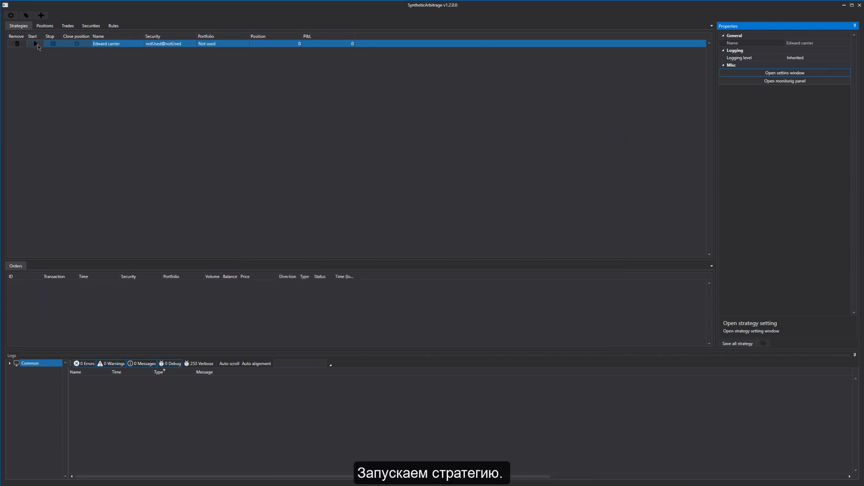
click(35, 44)
click(754, 84)
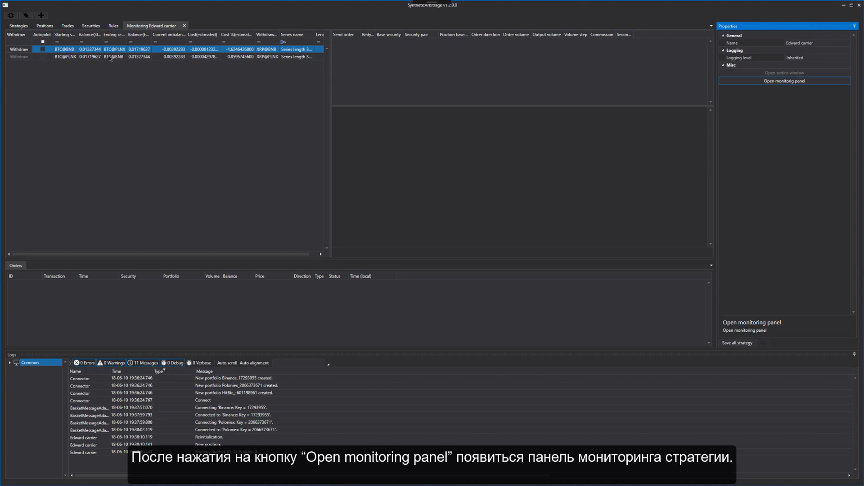
Expand the second Withdraw row to show the BTC@PLNX series' orders and SecuritySeries settings
click(15, 56)
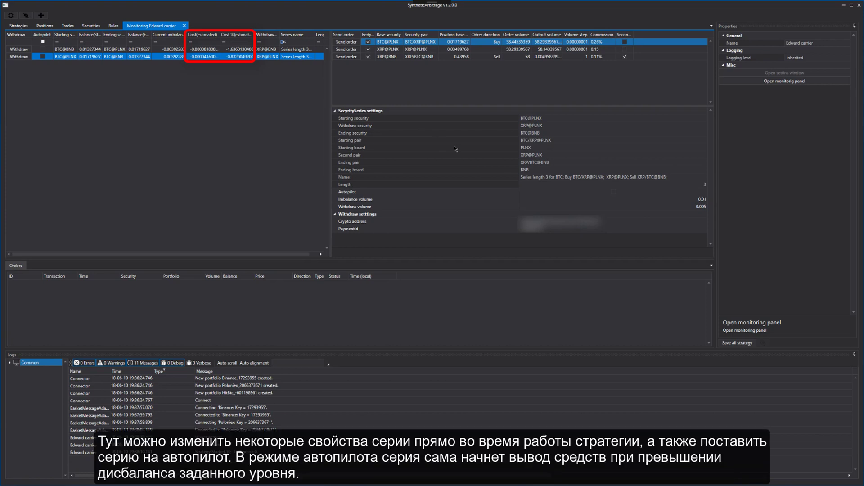
Set the BTC@PLNX series' imbalance volume to 0.003 and turn on Autopilot
click(689, 200)
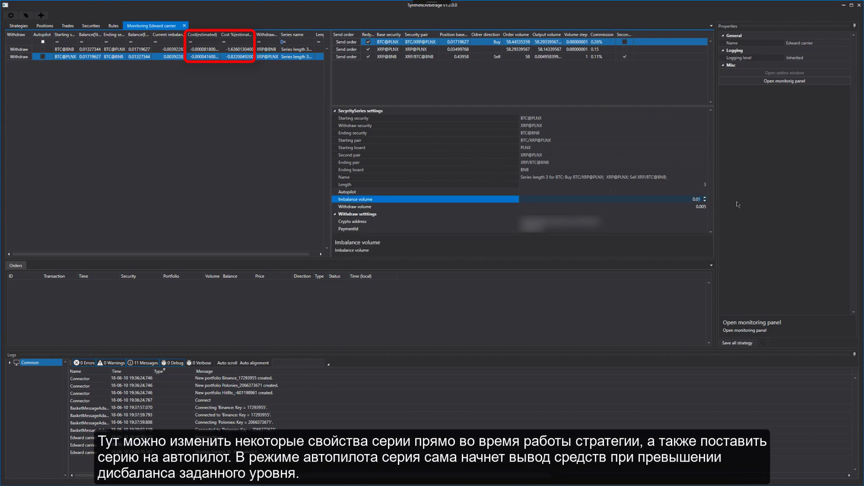
text(0.003)
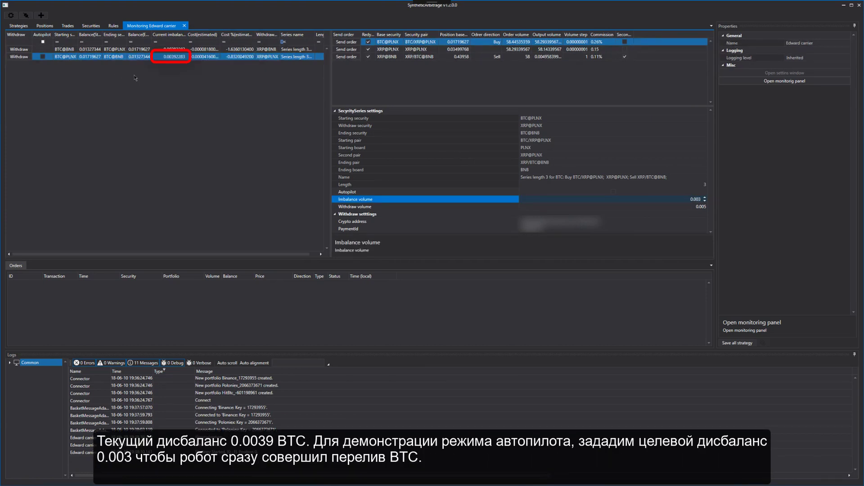
click(630, 207)
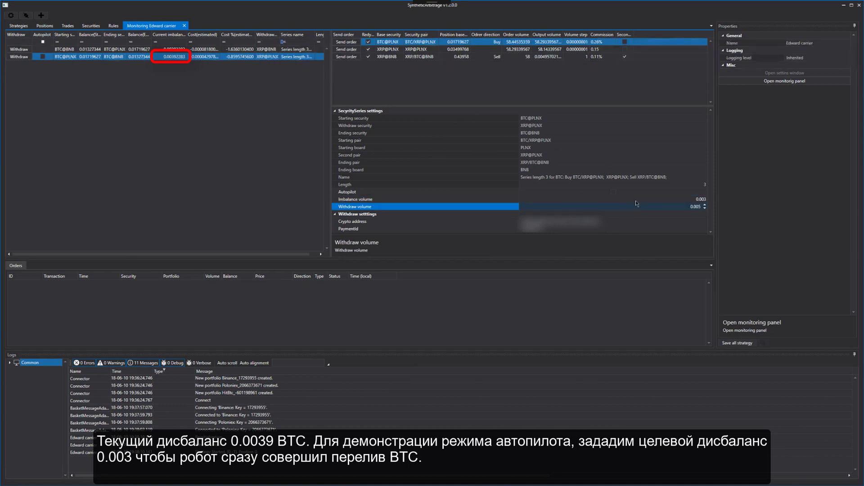
click(405, 193)
click(613, 192)
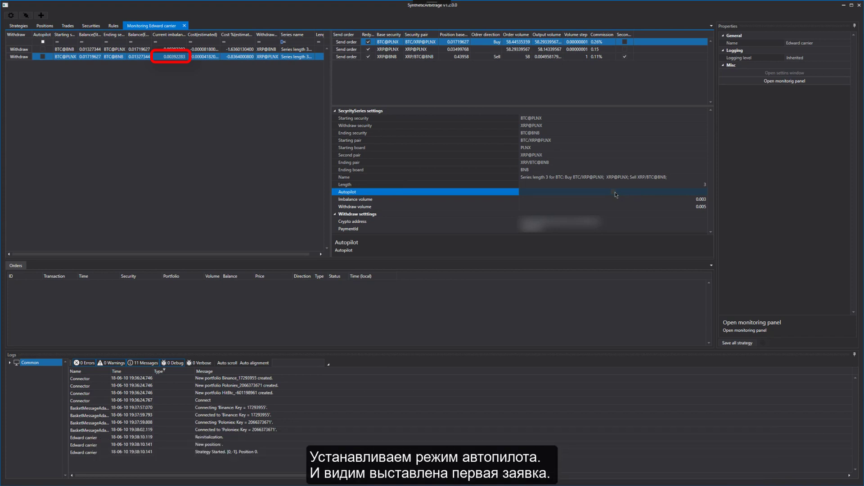